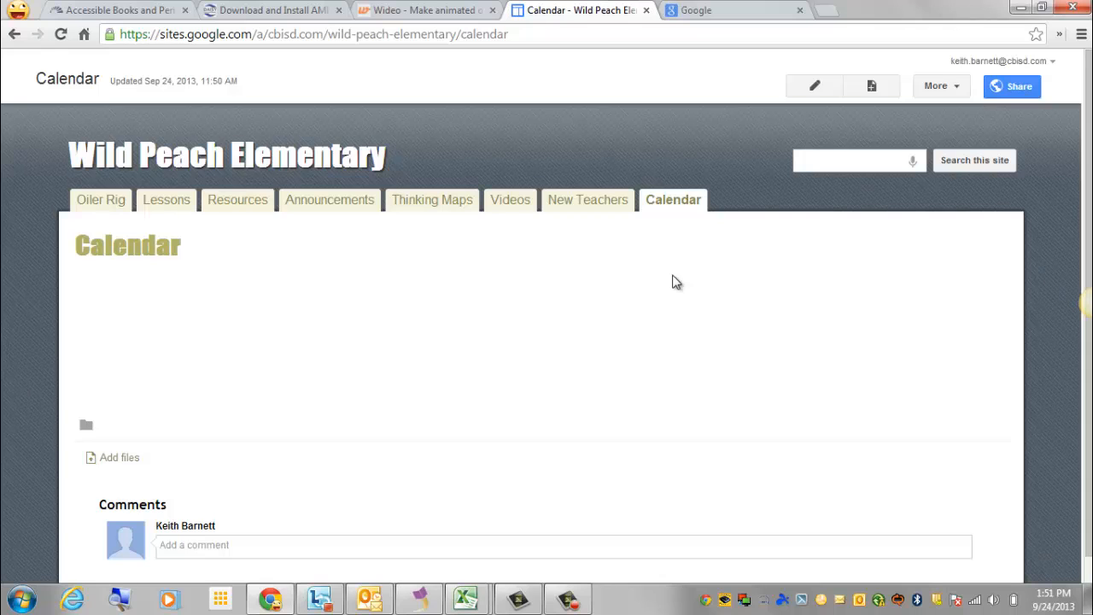
Return to the school site's Calendar page after viewing New Teachers, and open Google Calendar from the Google home page
{"action": "left_click", "coordinate": [564, 205]}
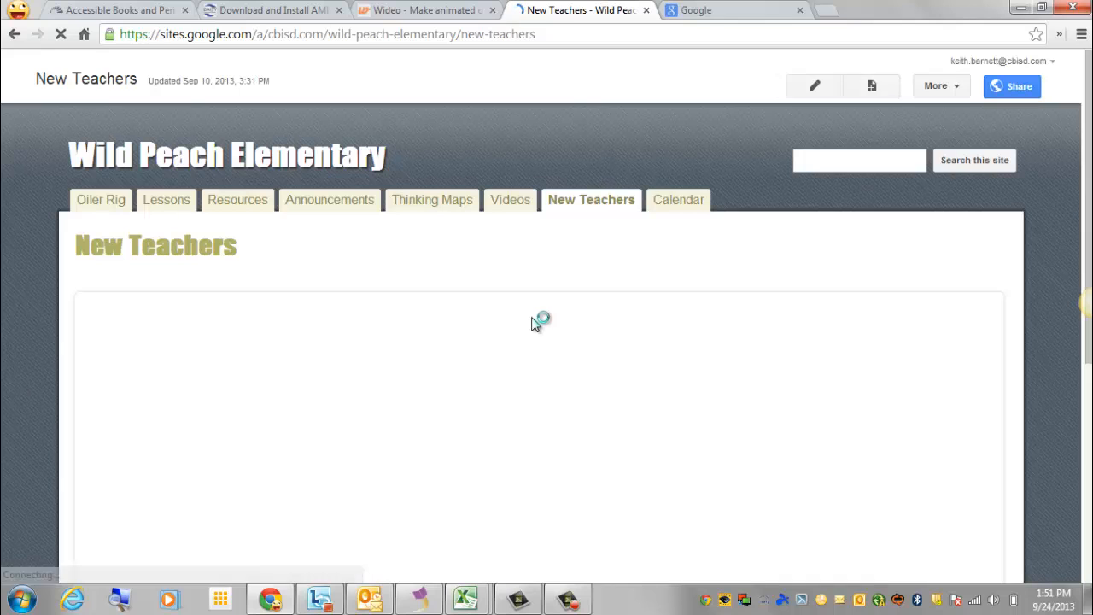
{"action": "left_click", "coordinate": [678, 202]}
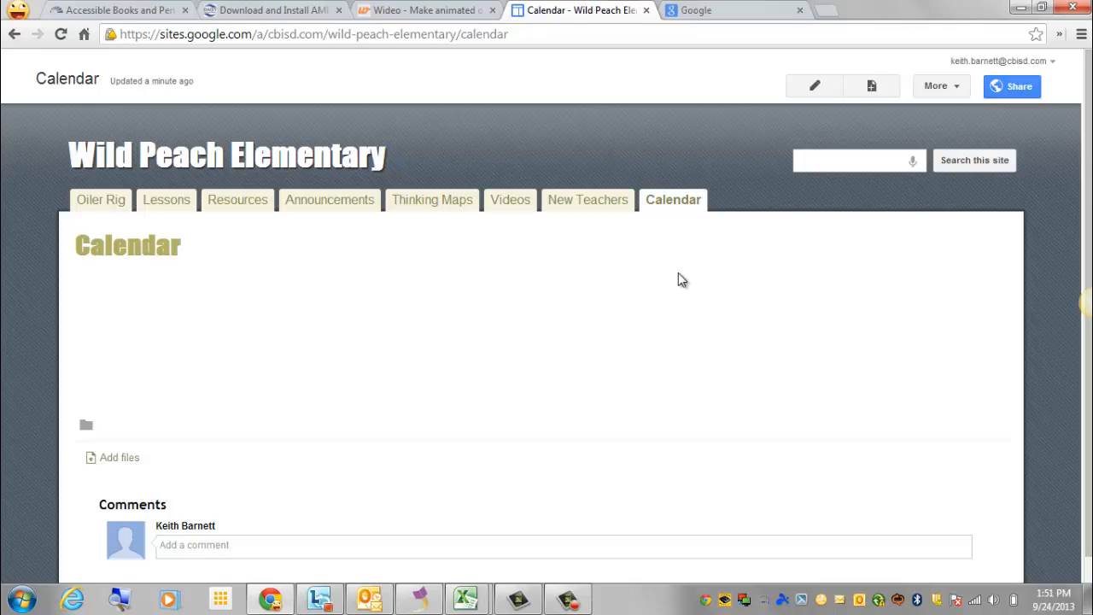
{"action": "left_click", "coordinate": [723, 11]}
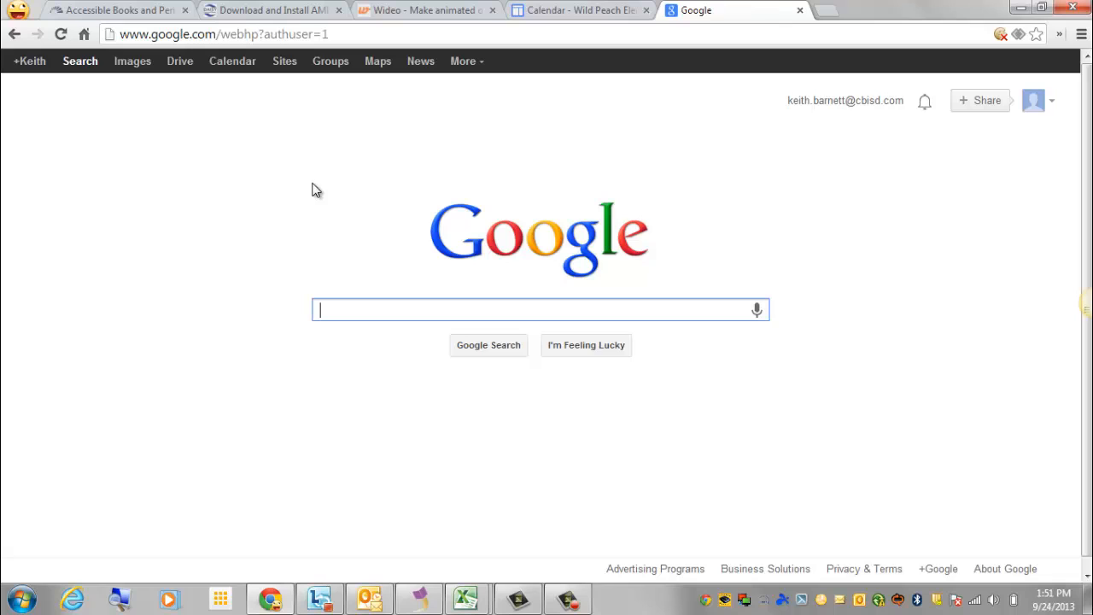
{"action": "left_click", "coordinate": [233, 69]}
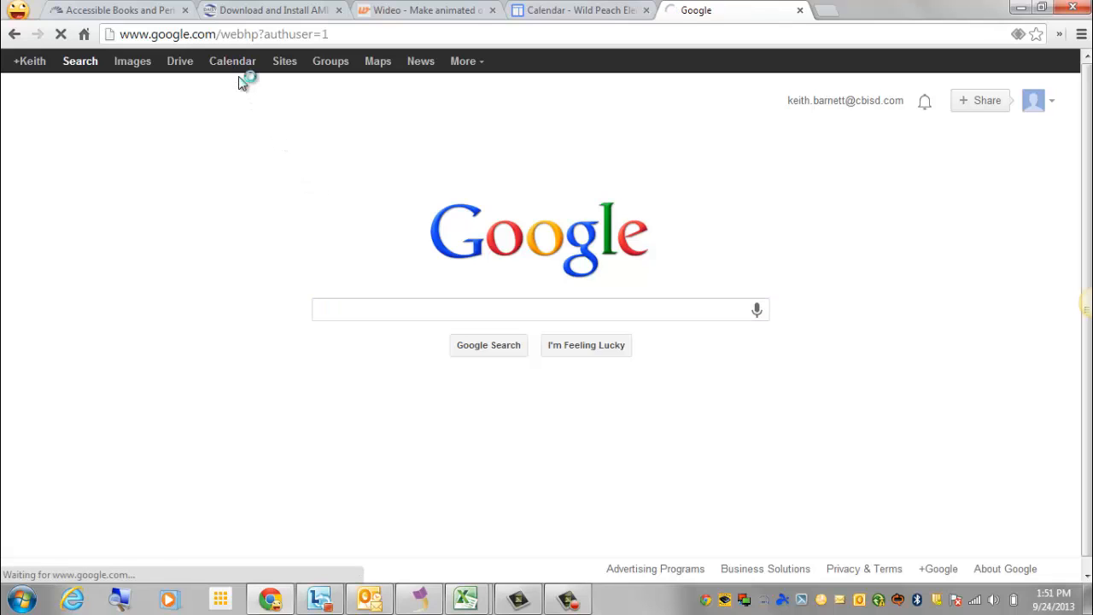
{"action": "left_click", "coordinate": [228, 67]}
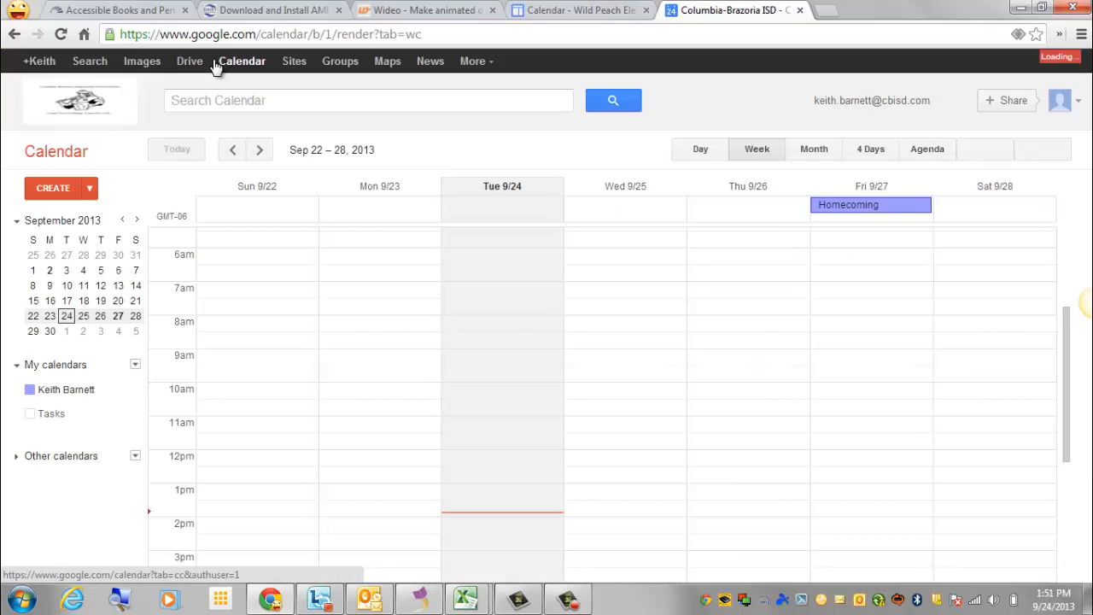
Start a new calendar under My calendars and name it Wild Peach Faculty Calendar
{"action": "left_click", "coordinate": [134, 366]}
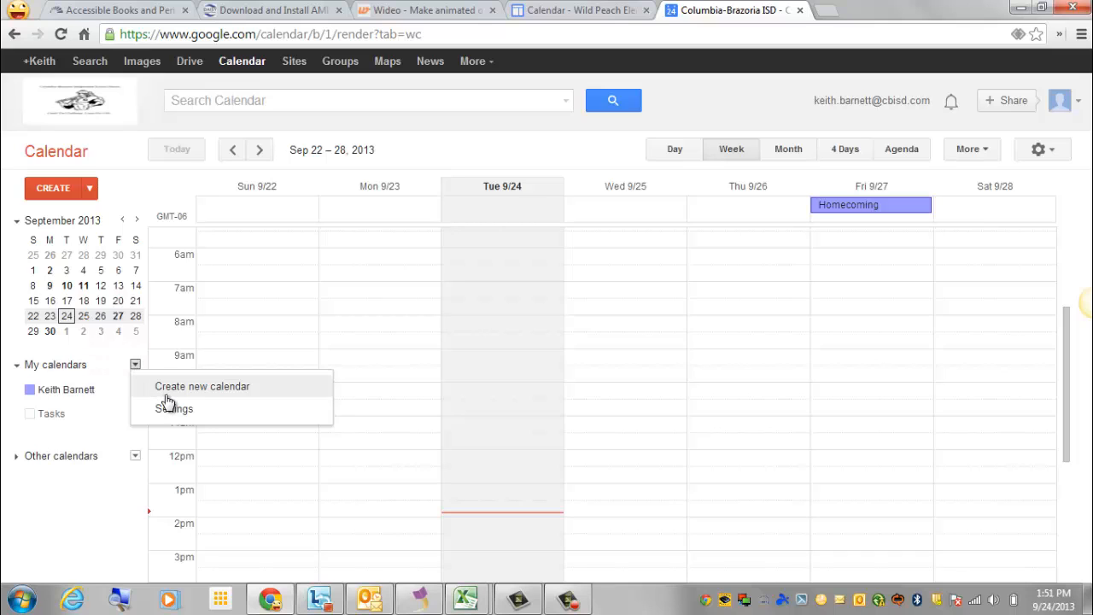
{"action": "left_click", "coordinate": [164, 389]}
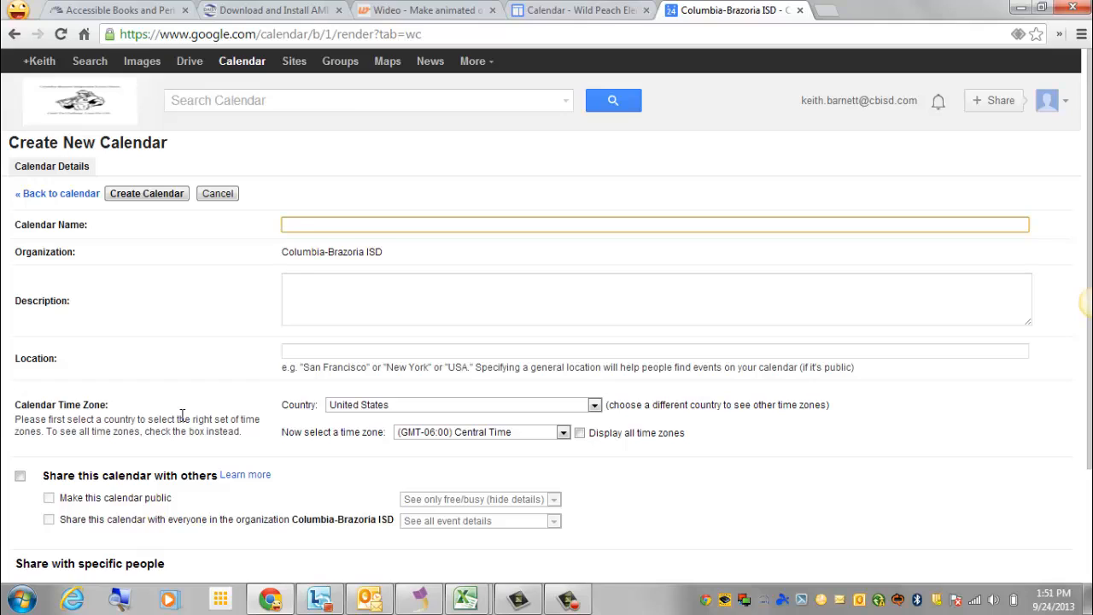
{"action": "type", "text": "Wild Peach Faculty Calend"}
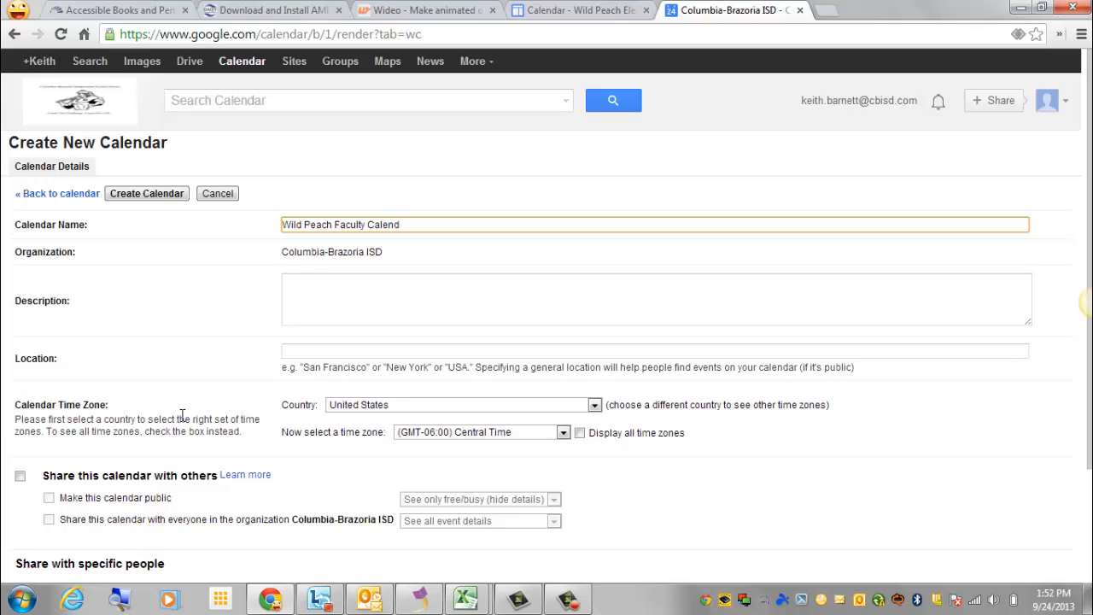
{"action": "type", "text": "ar"}
Enable sharing of the new calendar with others, make it public, and create it
{"action": "scroll", "coordinate": [338, 306], "scroll_direction": "down", "scroll_amount": 1}
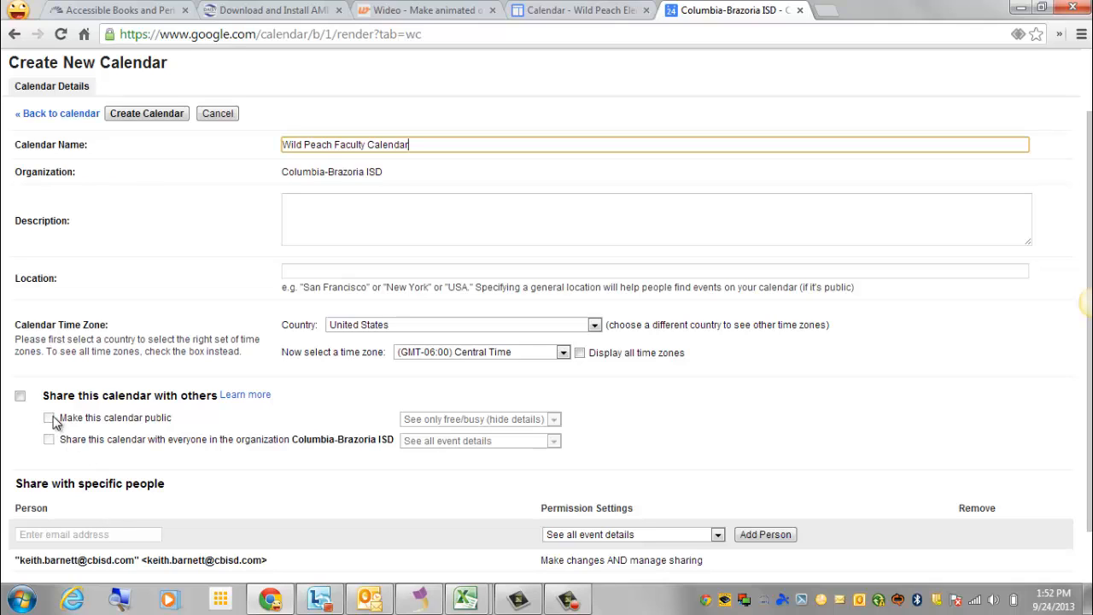
{"action": "left_click", "coordinate": [20, 396]}
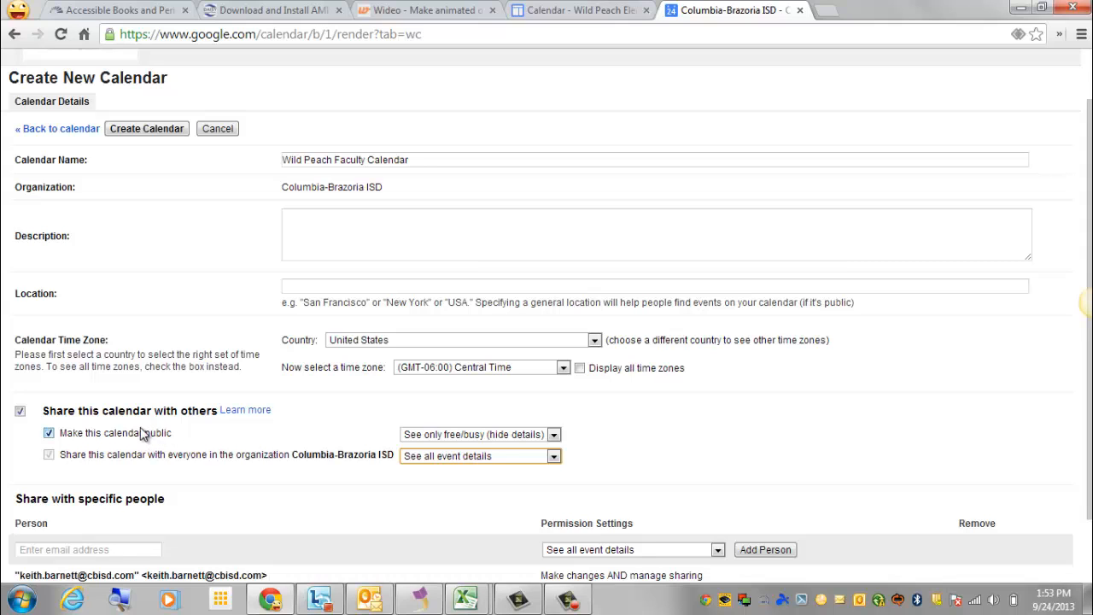
{"action": "left_click", "coordinate": [136, 128]}
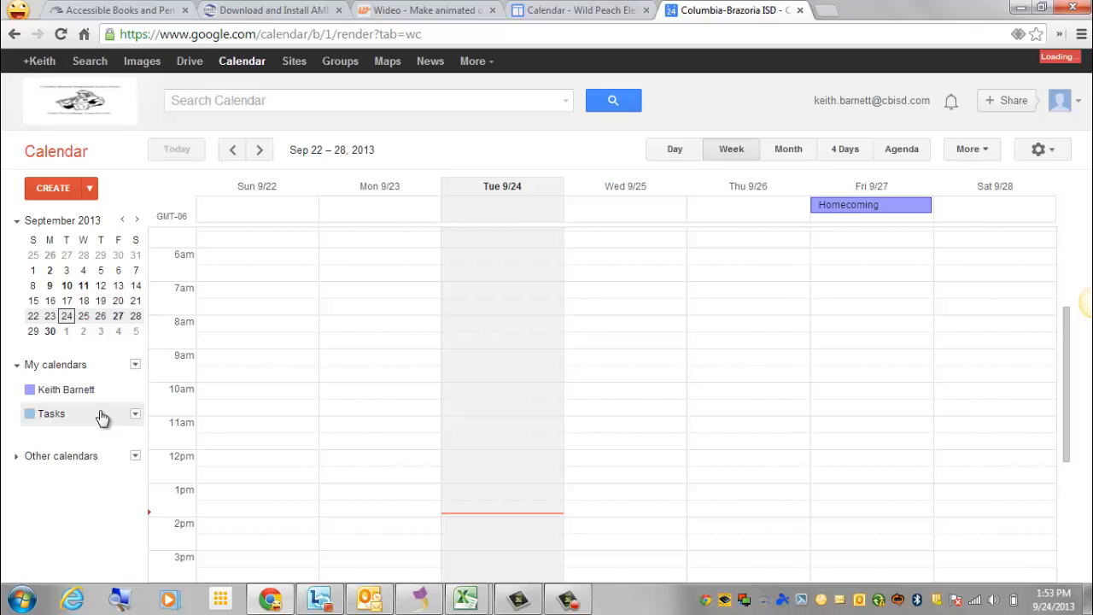
Hide the Tasks calendar and change the calendar display to the Month view
{"action": "left_click", "coordinate": [135, 366]}
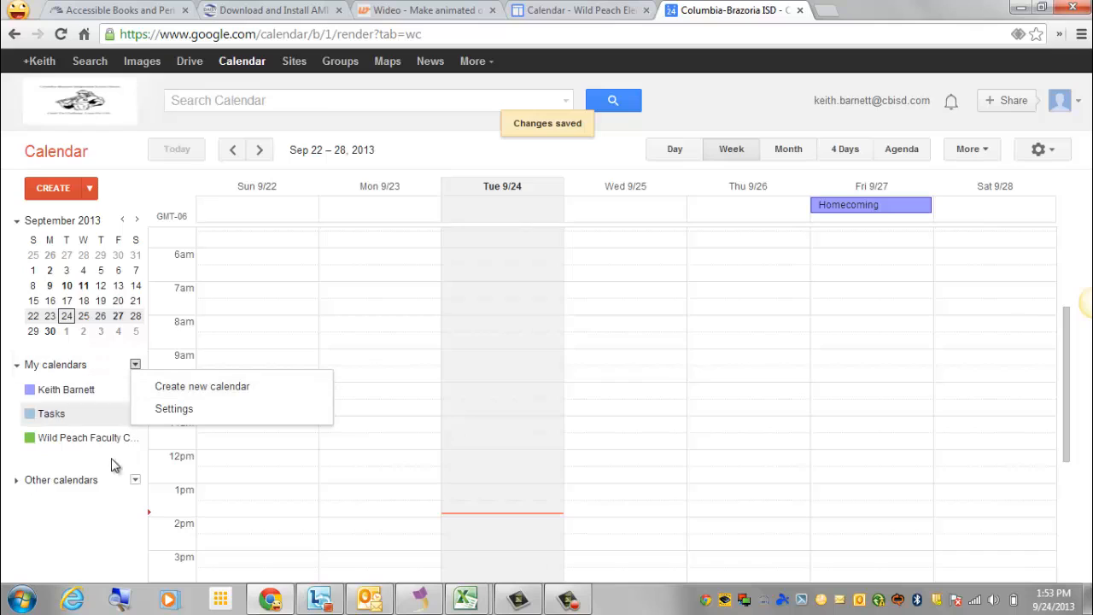
{"action": "left_click", "coordinate": [50, 418]}
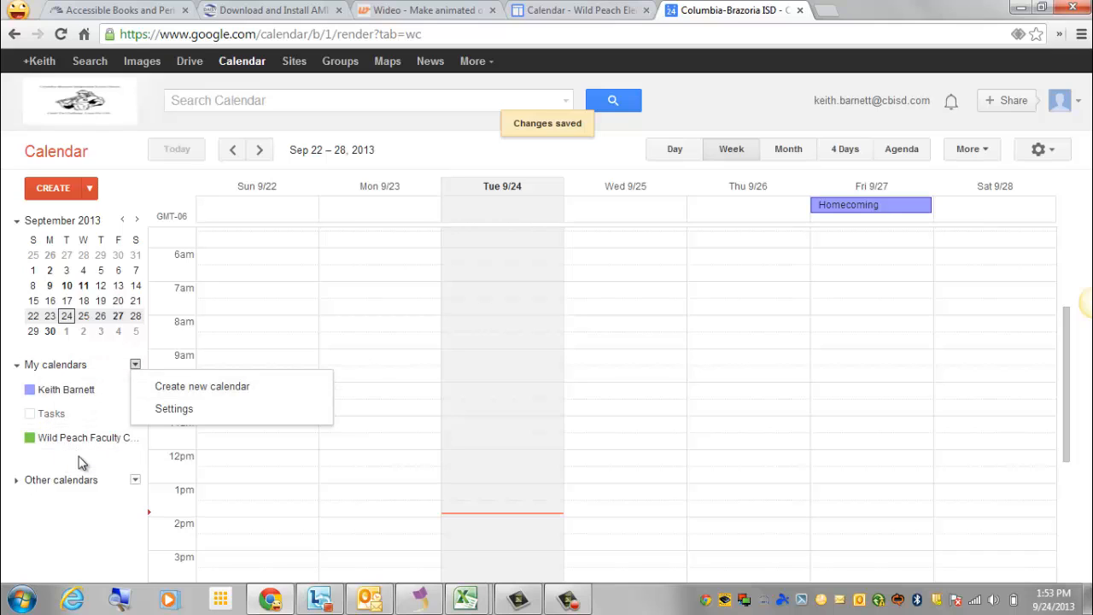
{"action": "left_click", "coordinate": [81, 462]}
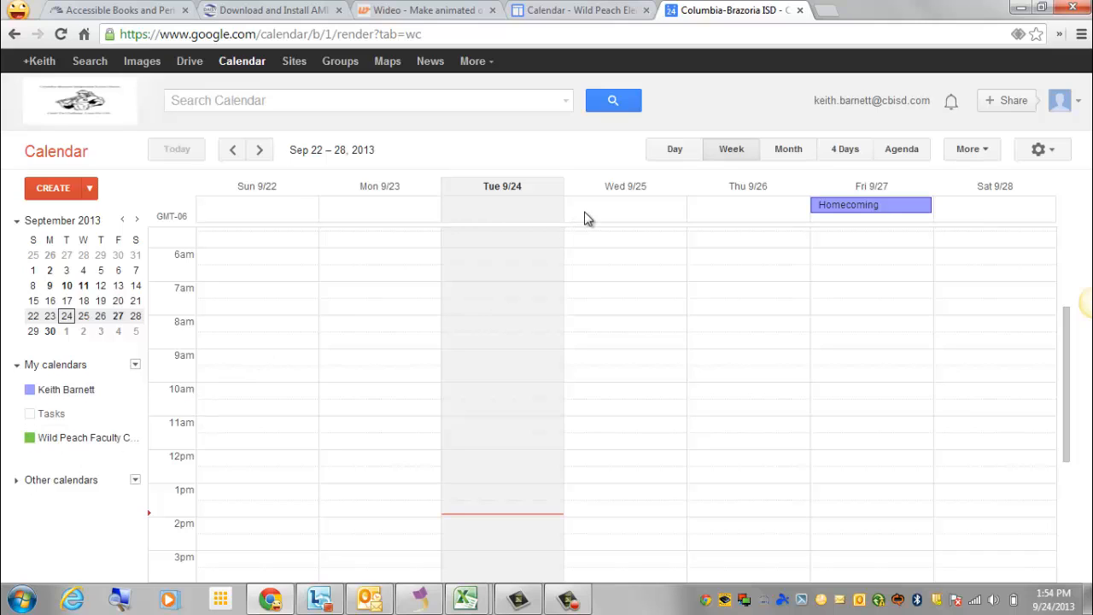
{"action": "left_click", "coordinate": [675, 152]}
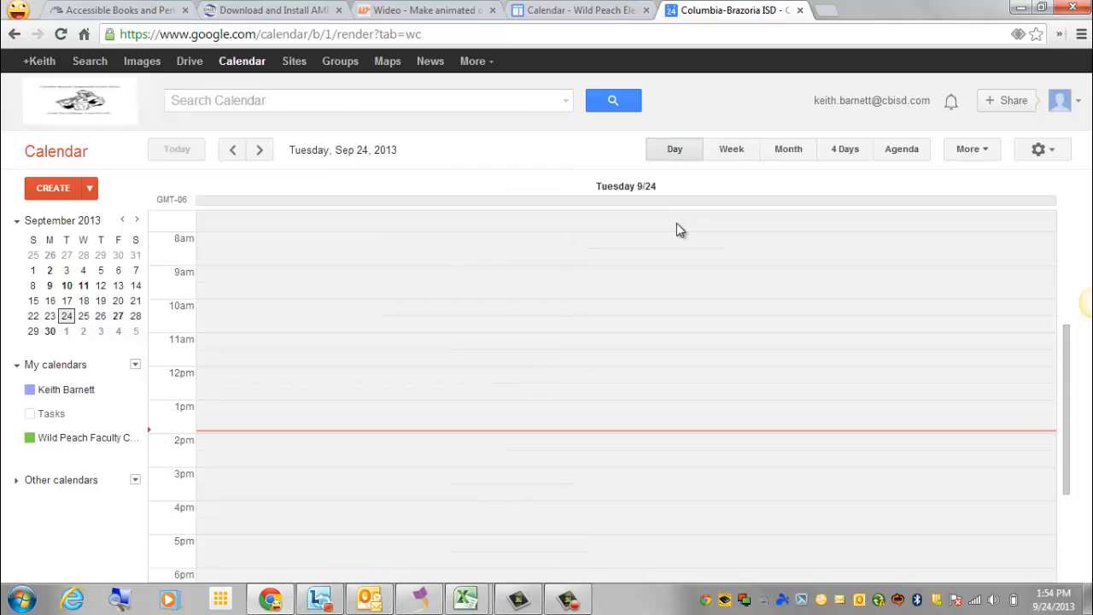
{"action": "left_click", "coordinate": [723, 157]}
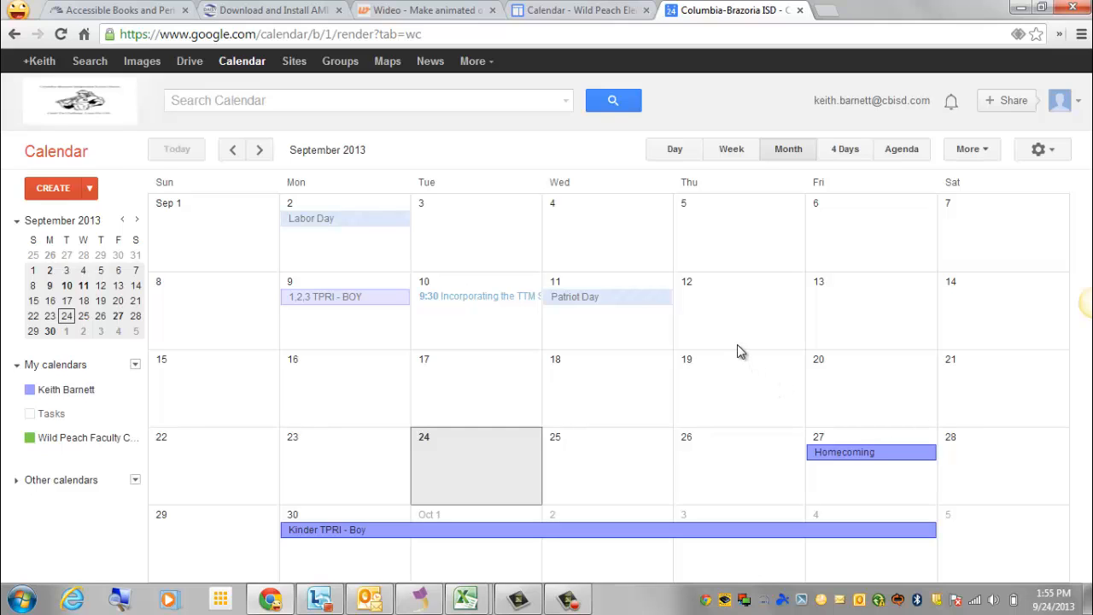
Return to the Wild Peach Elementary site's Calendar page and open it for editing
{"action": "left_click", "coordinate": [557, 11]}
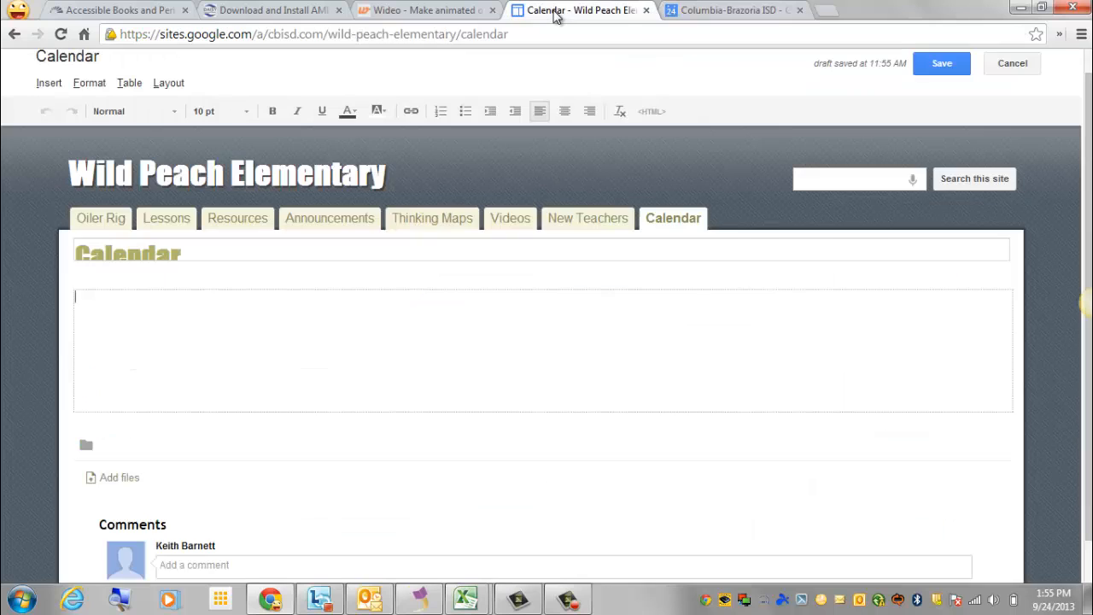
{"action": "left_click", "coordinate": [687, 214]}
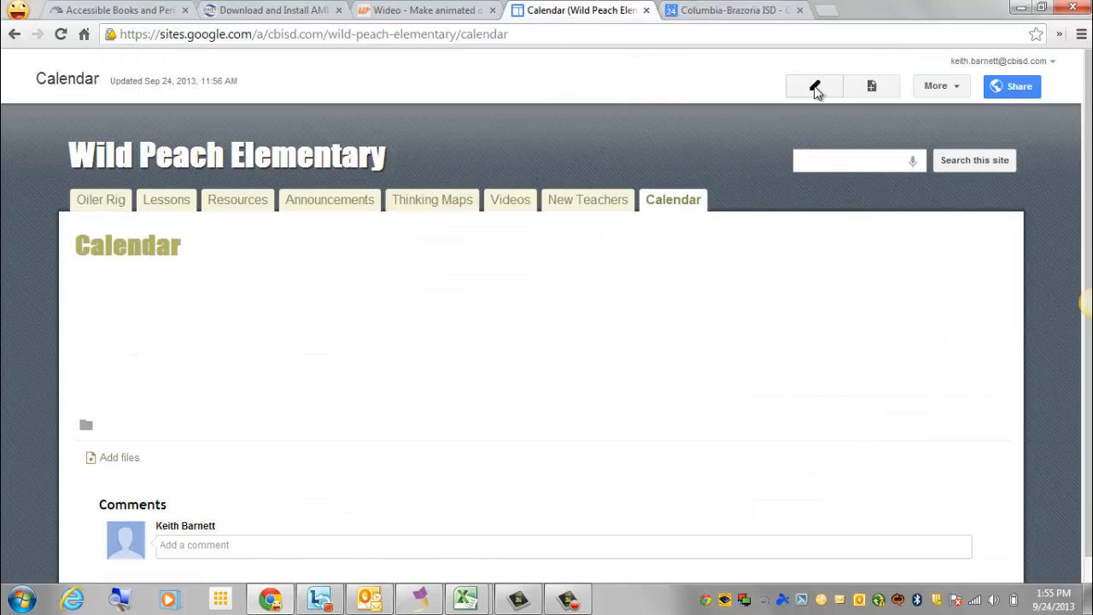
{"action": "left_click", "coordinate": [814, 88]}
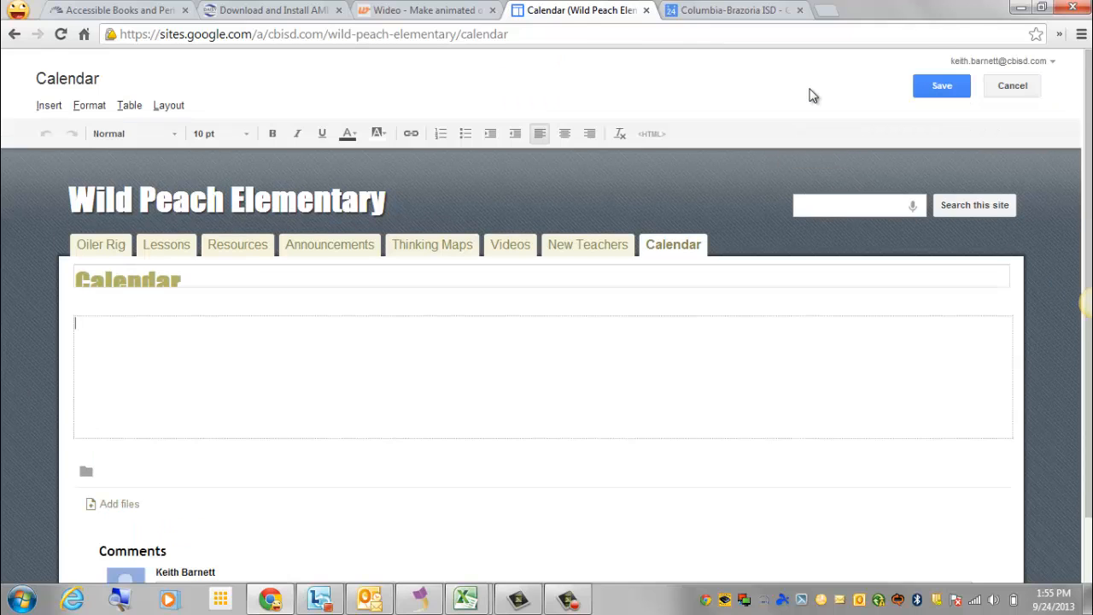
Choose the Wild Peach Faculty Calendar as the Google calendar to insert into the page
{"action": "left_click", "coordinate": [43, 107]}
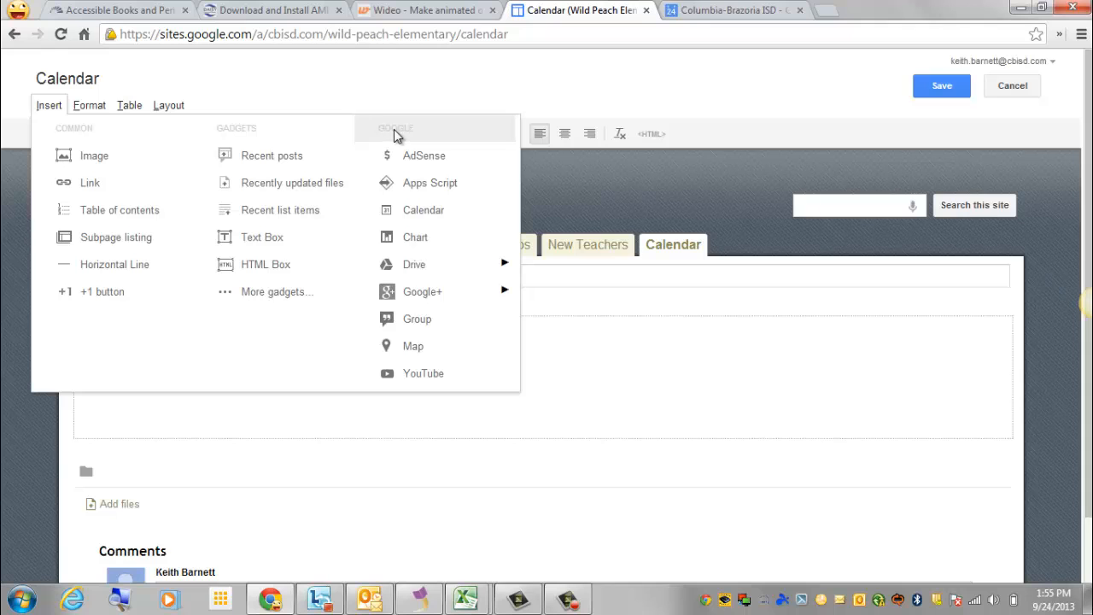
{"action": "left_click", "coordinate": [421, 217]}
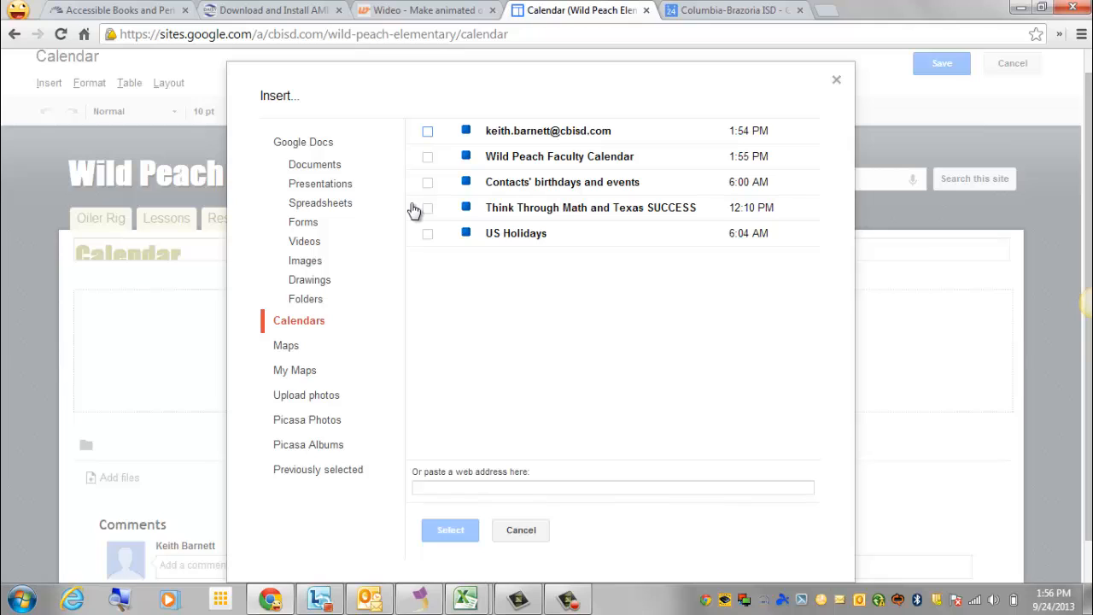
{"action": "left_click", "coordinate": [427, 156]}
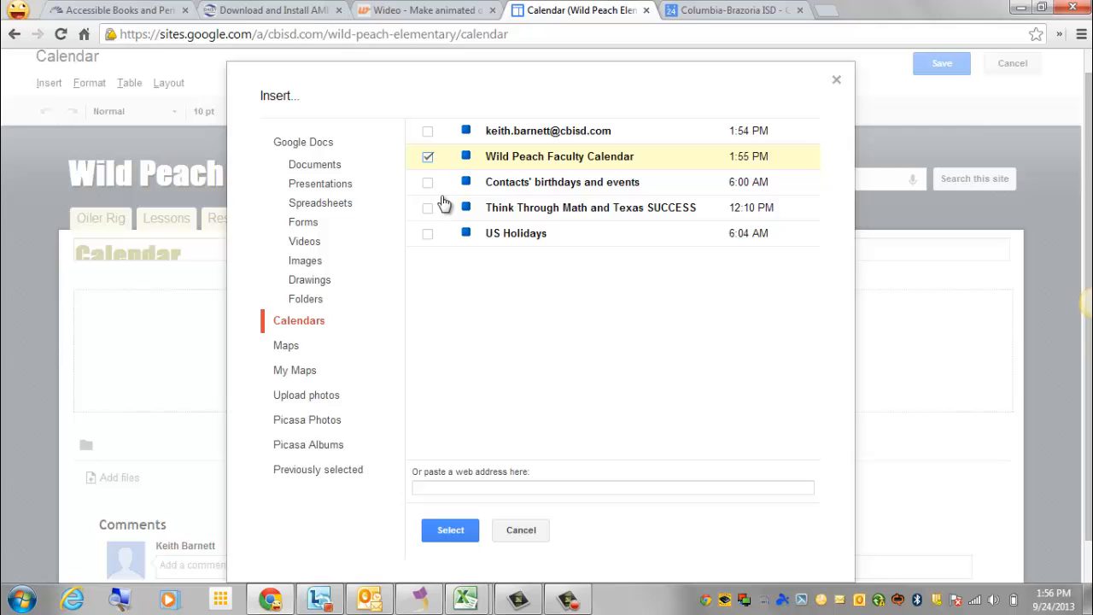
{"action": "left_click", "coordinate": [443, 531]}
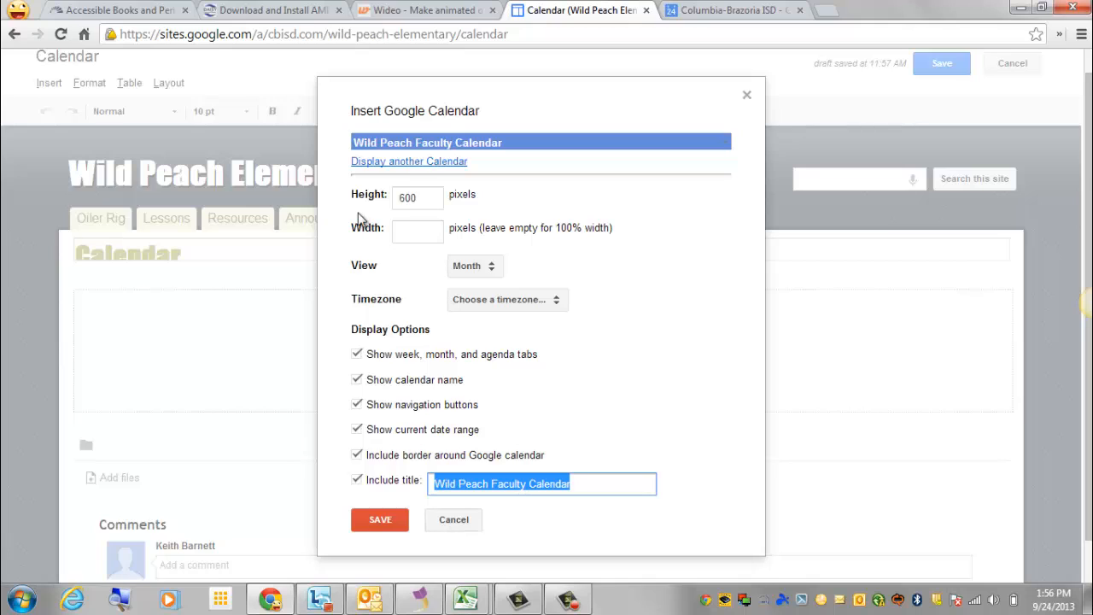
Insert the calendar with the Month view and the width left empty, and save the Calendar page
{"action": "left_click", "coordinate": [422, 233]}
{"action": "left_click", "coordinate": [494, 265]}
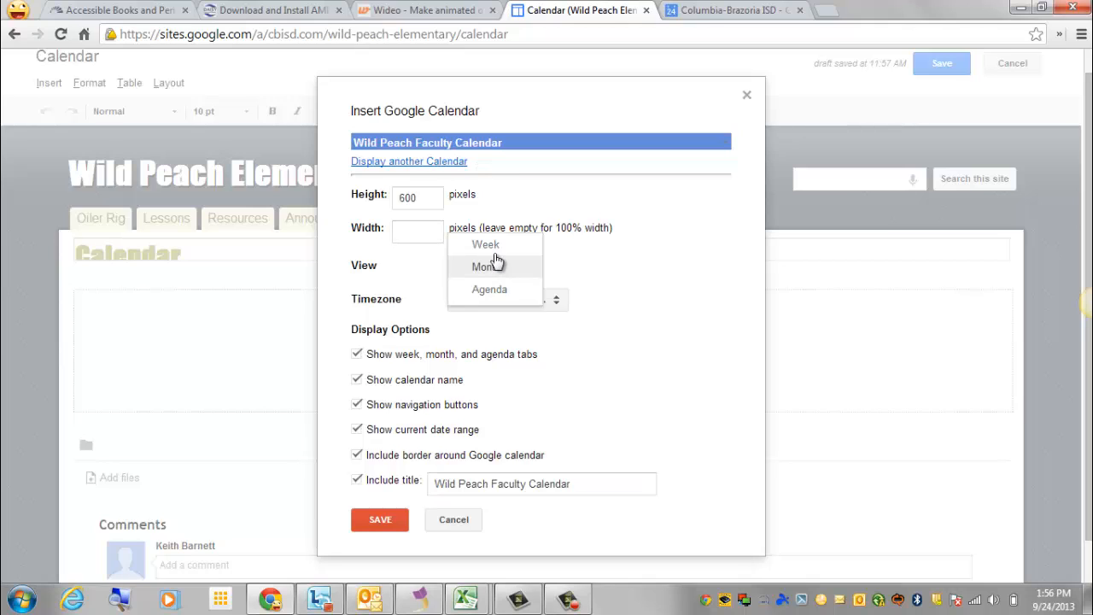
{"action": "left_click", "coordinate": [492, 270]}
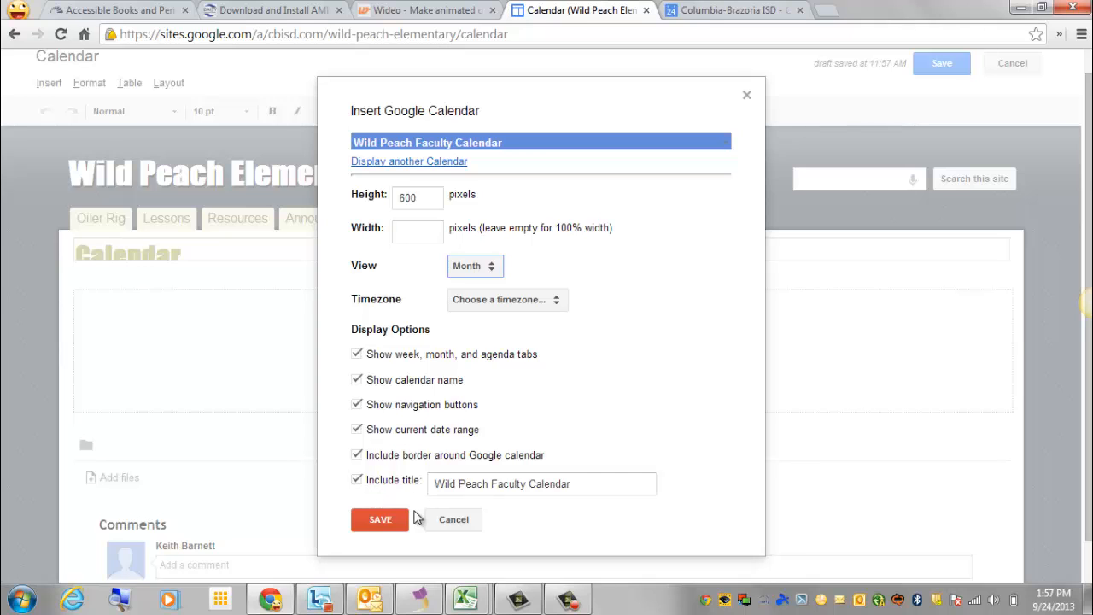
{"action": "left_click", "coordinate": [379, 521]}
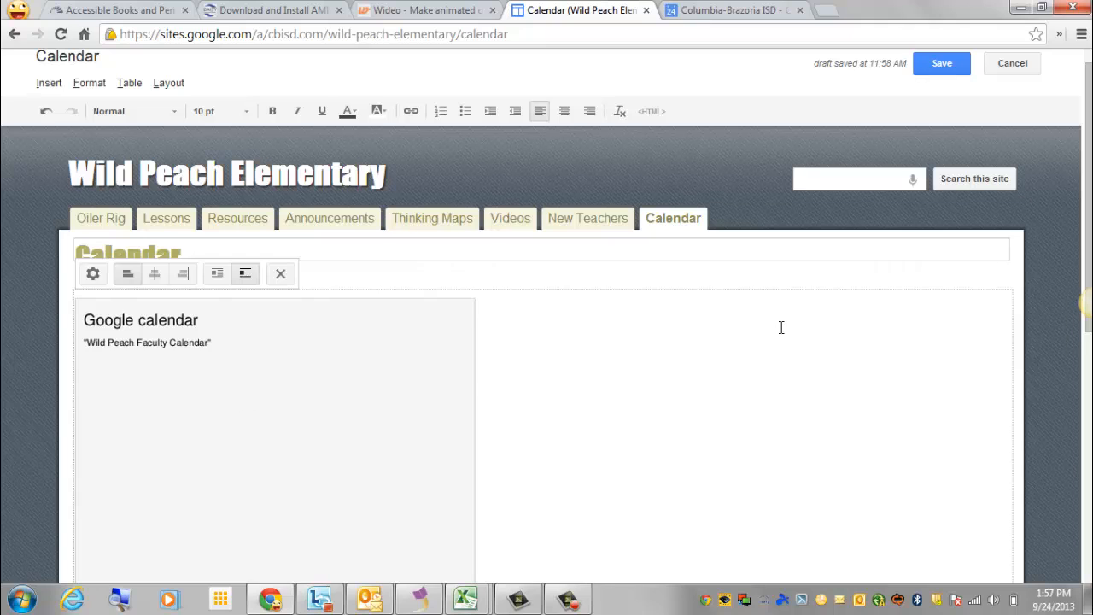
{"action": "left_click", "coordinate": [943, 62]}
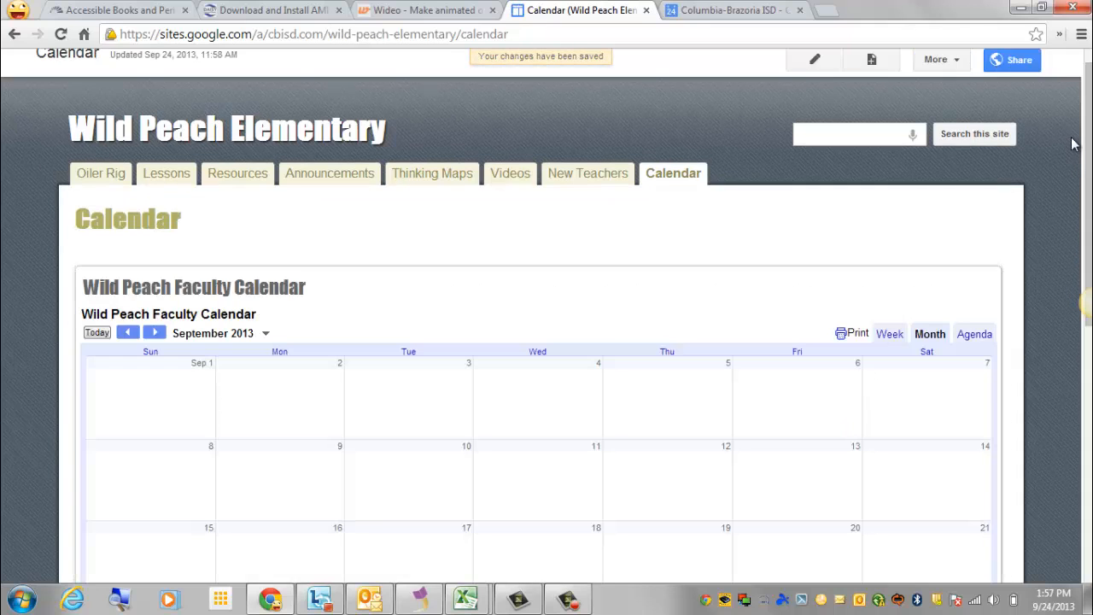
{"action": "scroll", "coordinate": [1086, 256], "scroll_direction": "down", "scroll_amount": 3}
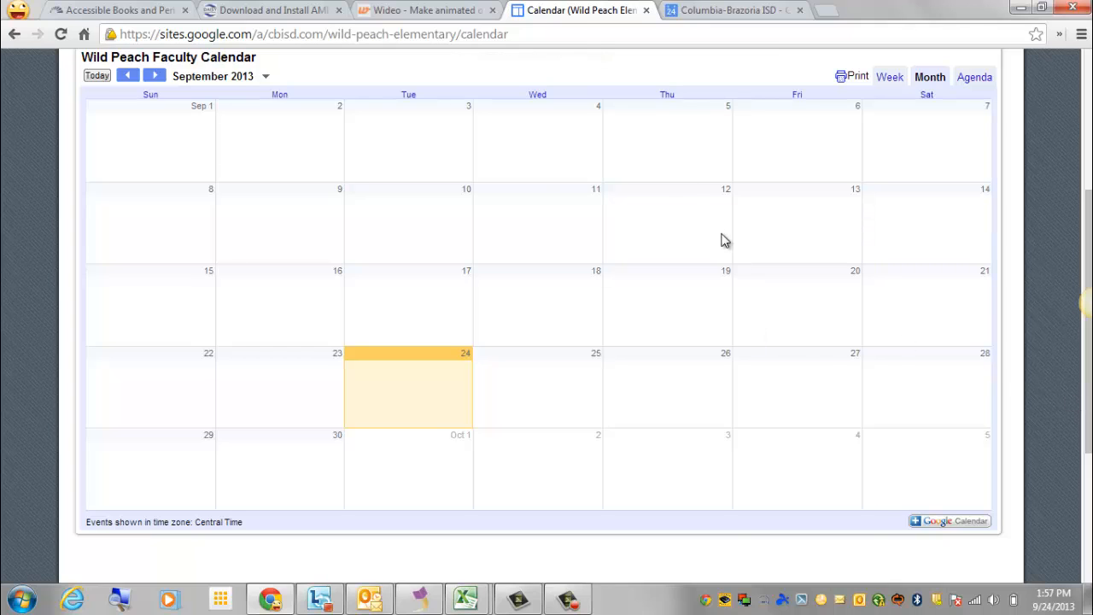
{"action": "scroll", "coordinate": [721, 240], "scroll_direction": "up", "scroll_amount": 1}
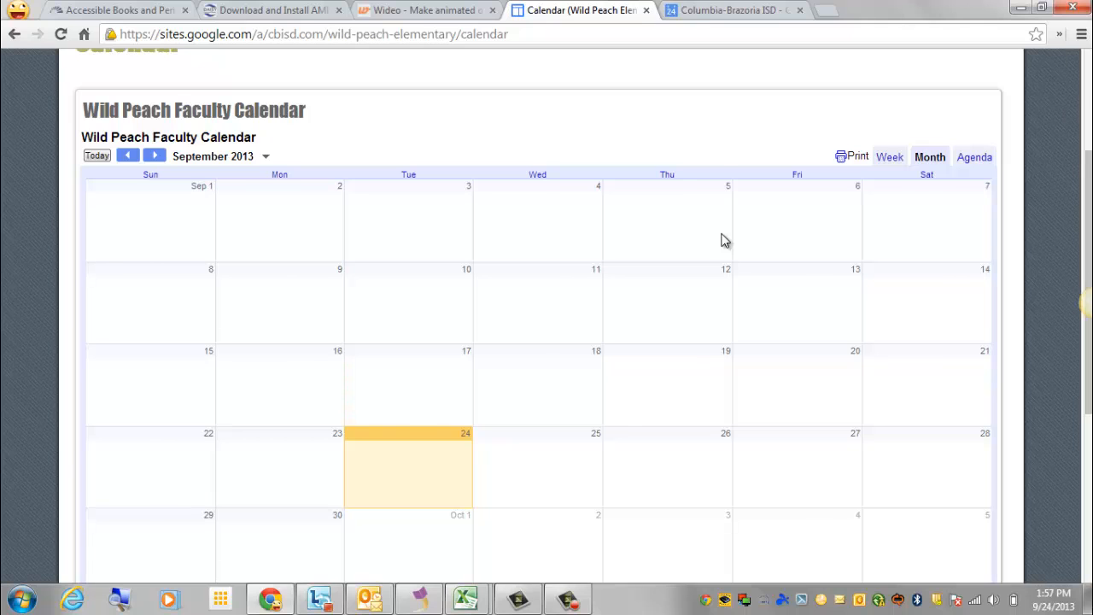
In Google Calendar, create a PTO Meeting event on Tuesday, September 24 in the Wild Peach Faculty Calendar
{"action": "key", "text": "ctrl+Tab"}
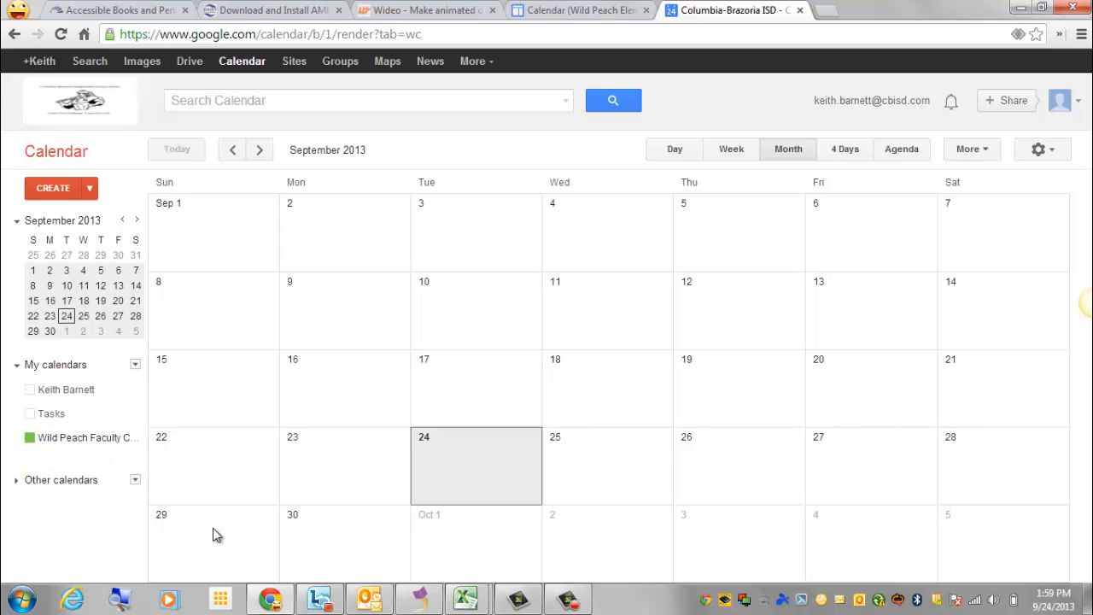
{"action": "left_click", "coordinate": [443, 459]}
{"action": "left_click", "coordinate": [442, 450]}
{"action": "left_click", "coordinate": [492, 436]}
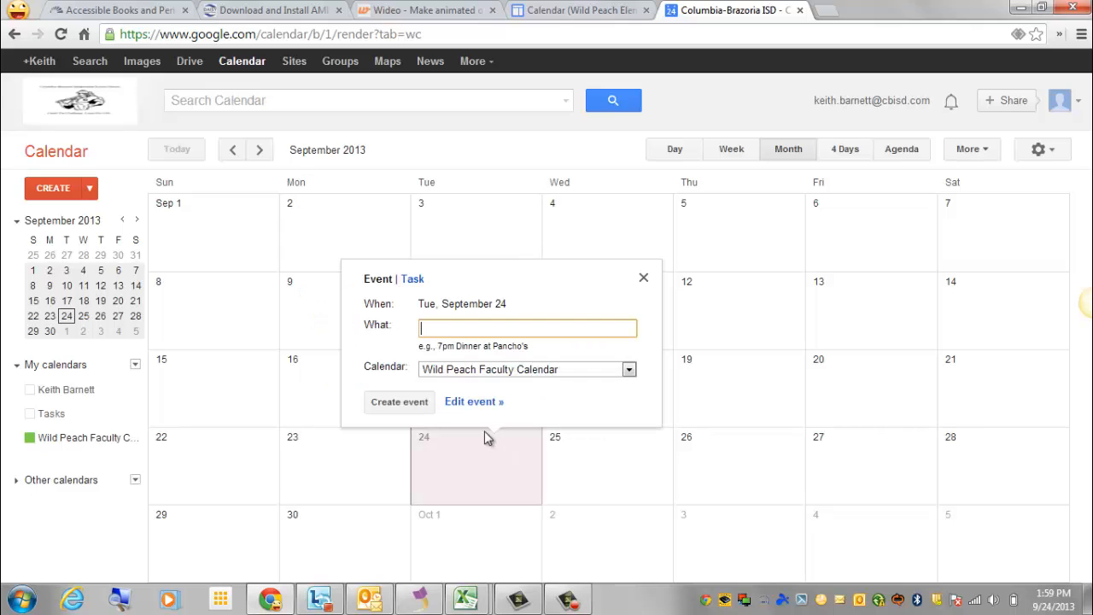
{"action": "left_click", "coordinate": [432, 328]}
{"action": "type", "text": "PTO Meeting"}
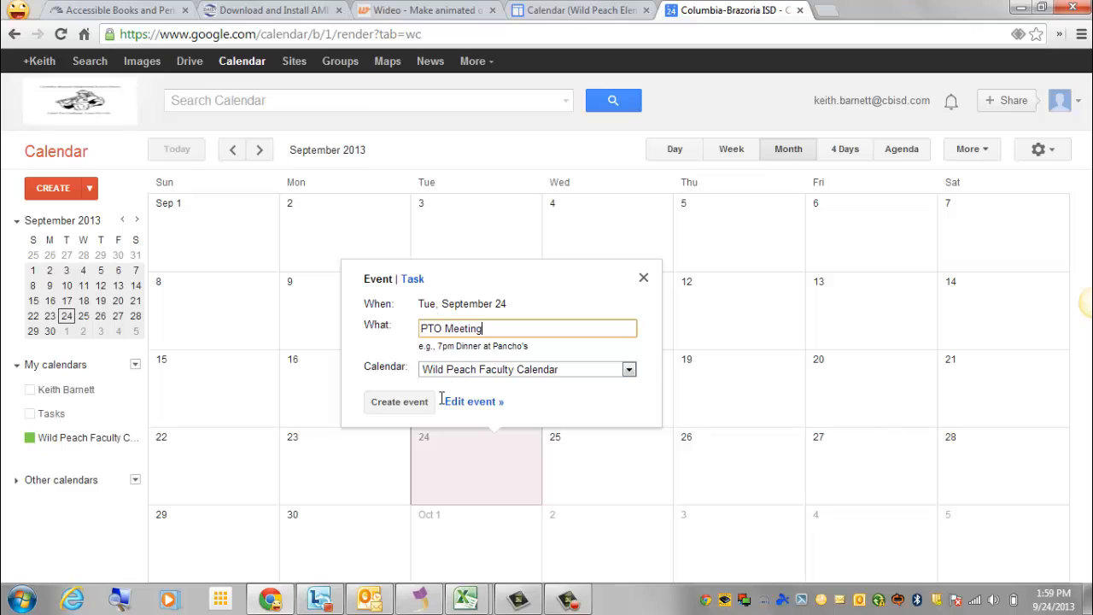
{"action": "left_click", "coordinate": [416, 406]}
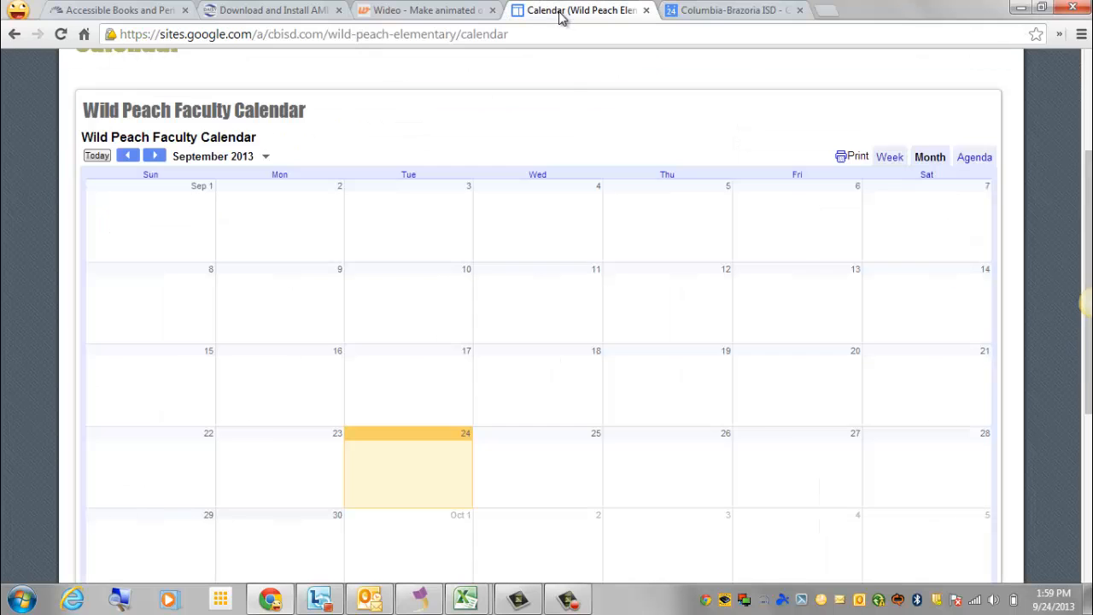
Reload the school site's Calendar page and check September 24 in the embedded calendar for the PTO Meeting event
{"action": "left_click", "coordinate": [563, 14]}
{"action": "scroll", "coordinate": [586, 358], "scroll_direction": "up", "scroll_amount": 3}
{"action": "scroll", "coordinate": [554, 395], "scroll_direction": "down", "scroll_amount": 3}
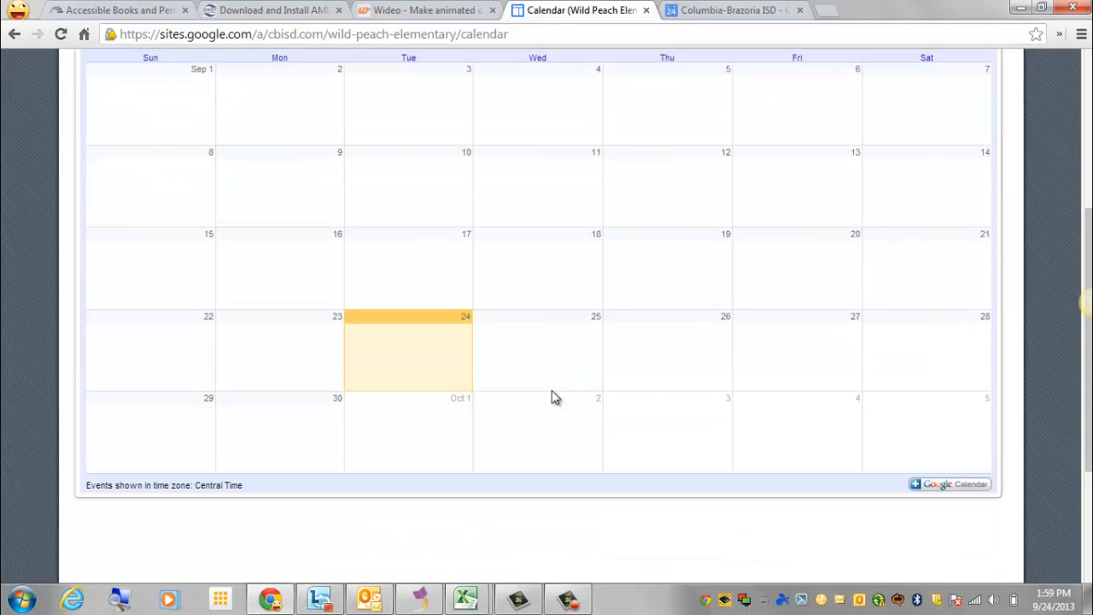
{"action": "scroll", "coordinate": [423, 355], "scroll_direction": "up", "scroll_amount": 2}
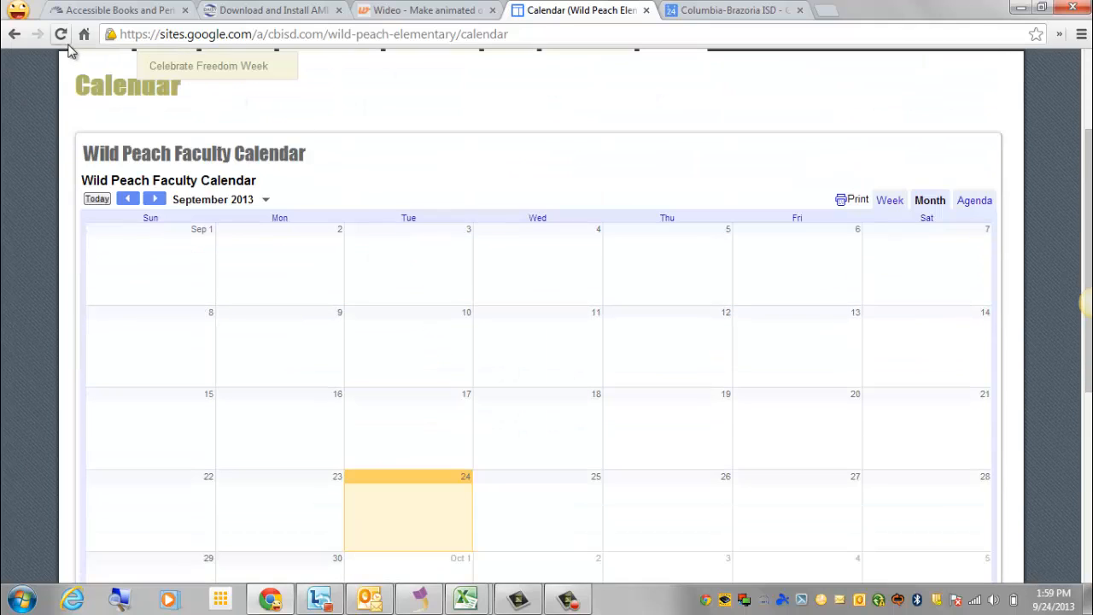
{"action": "left_click", "coordinate": [68, 40]}
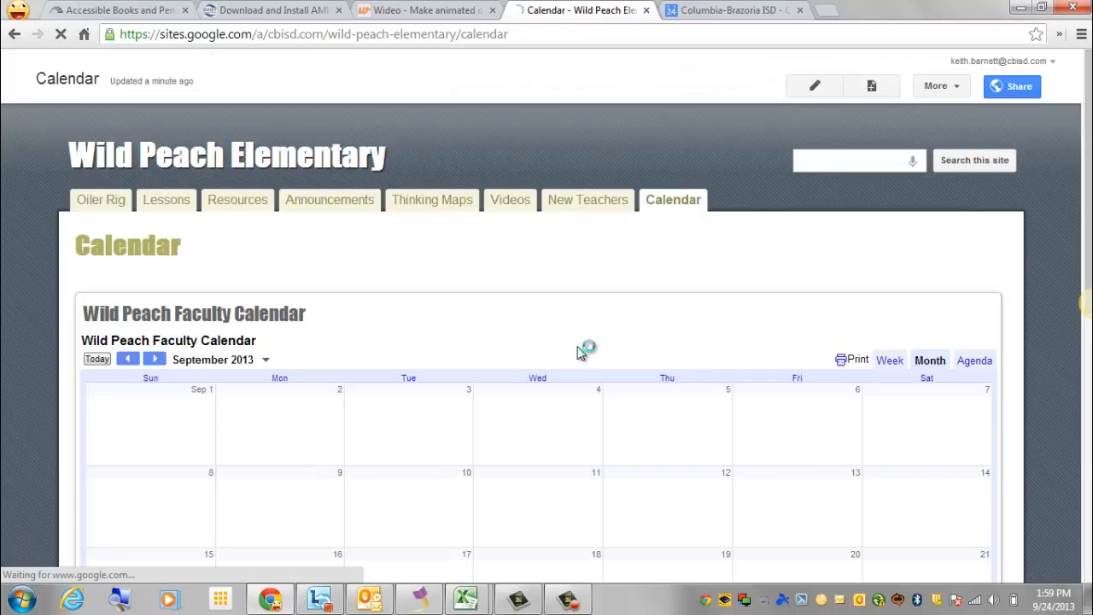
{"action": "scroll", "coordinate": [581, 351], "scroll_direction": "down", "scroll_amount": 3}
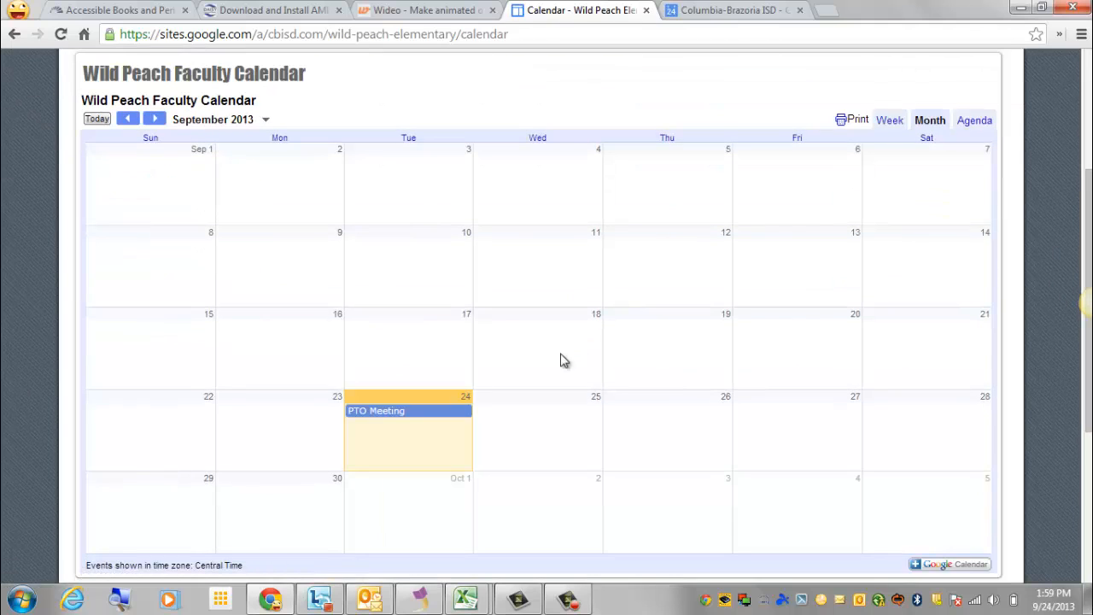
{"action": "scroll", "coordinate": [559, 398], "scroll_direction": "up", "scroll_amount": 3}
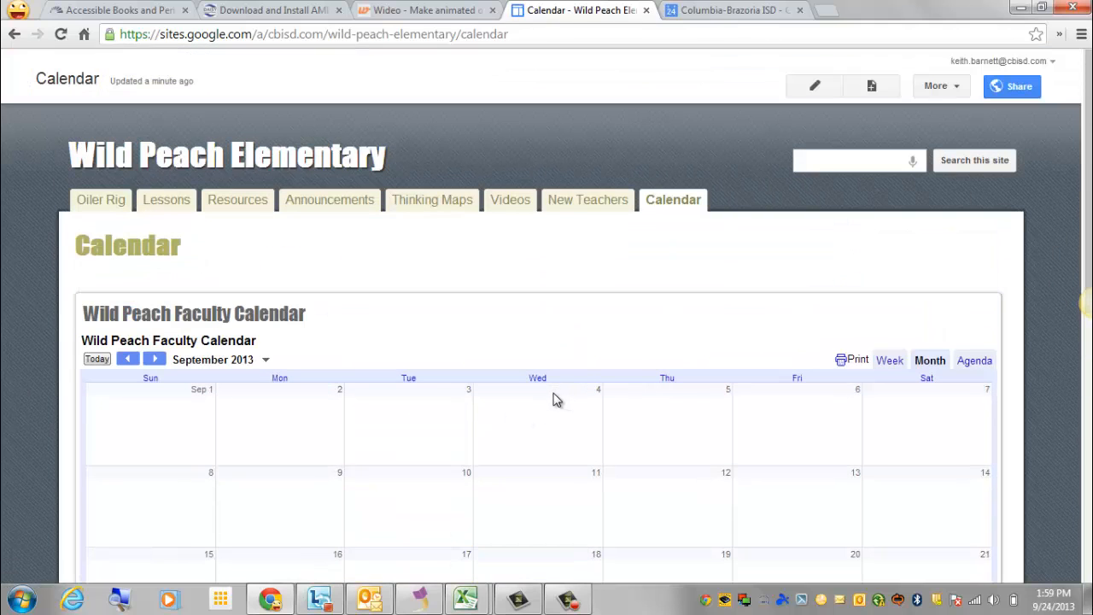